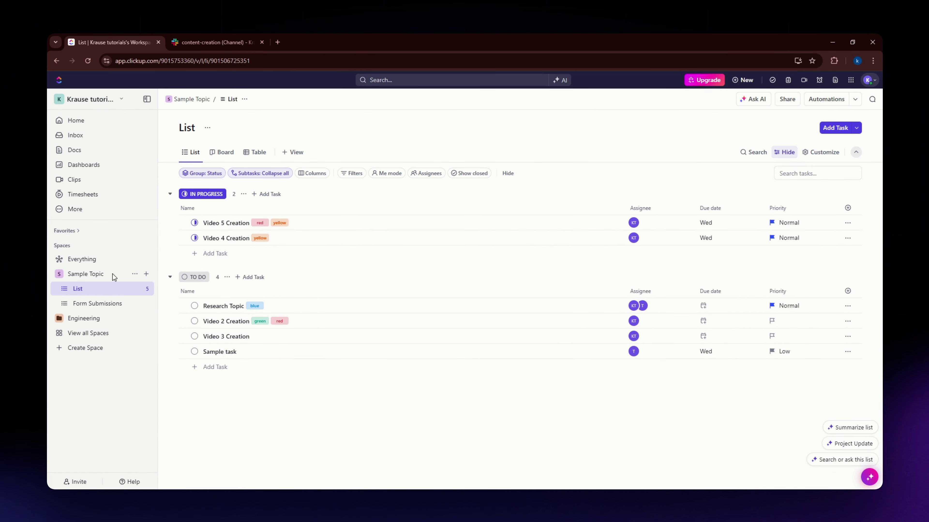
# Step: Return to the Sample Topic list and make Research Topic and Video 2 Creation due on the 18th
pyautogui.click(83, 125)
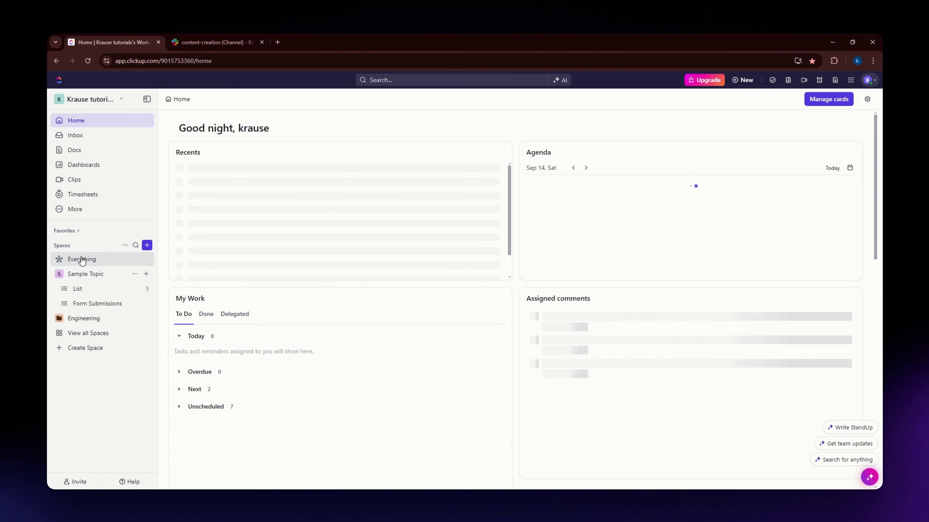
pyautogui.click(80, 292)
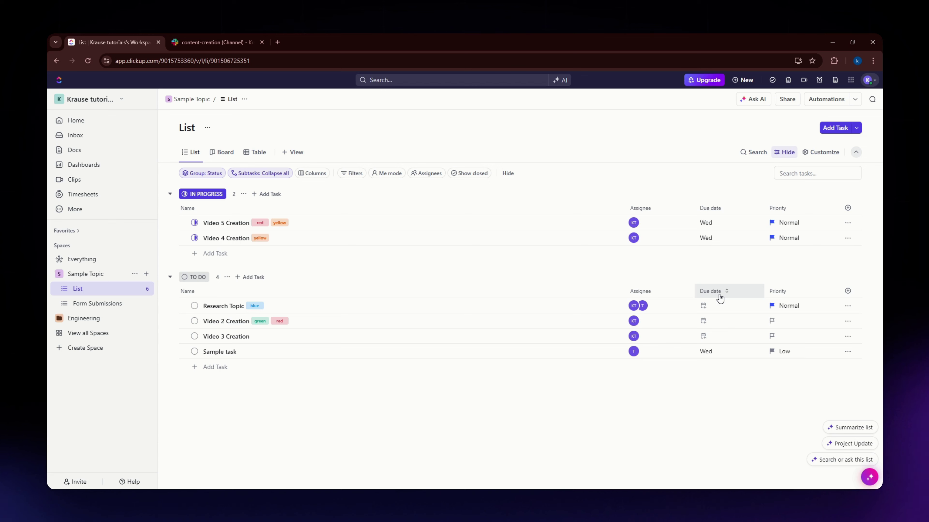
pyautogui.click(703, 308)
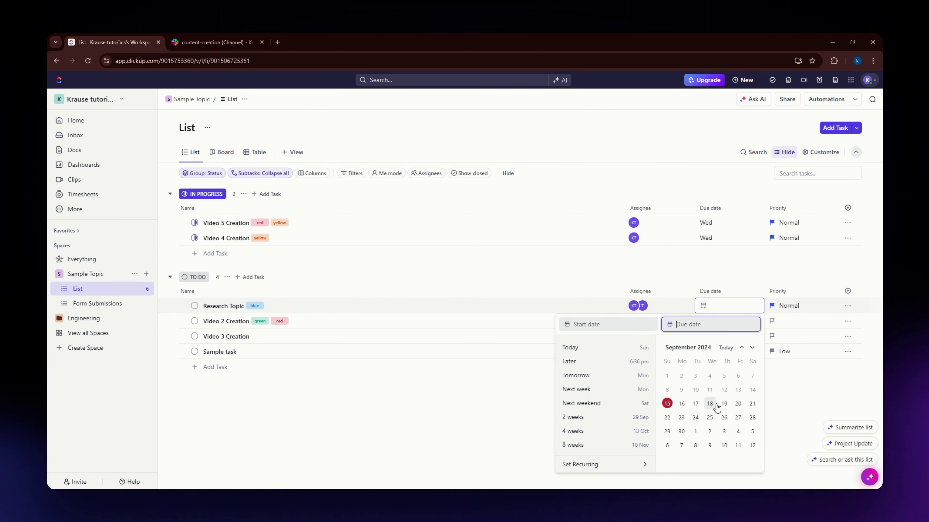
pyautogui.click(709, 404)
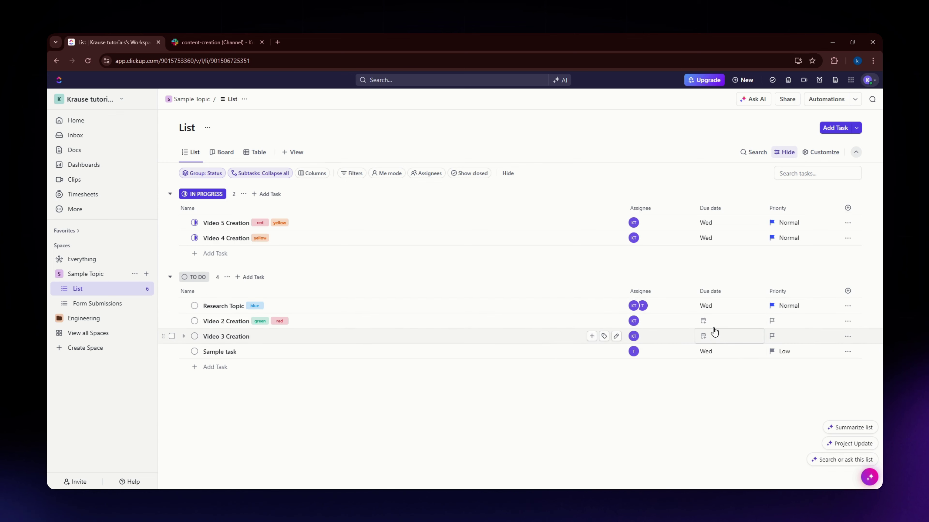
pyautogui.click(701, 321)
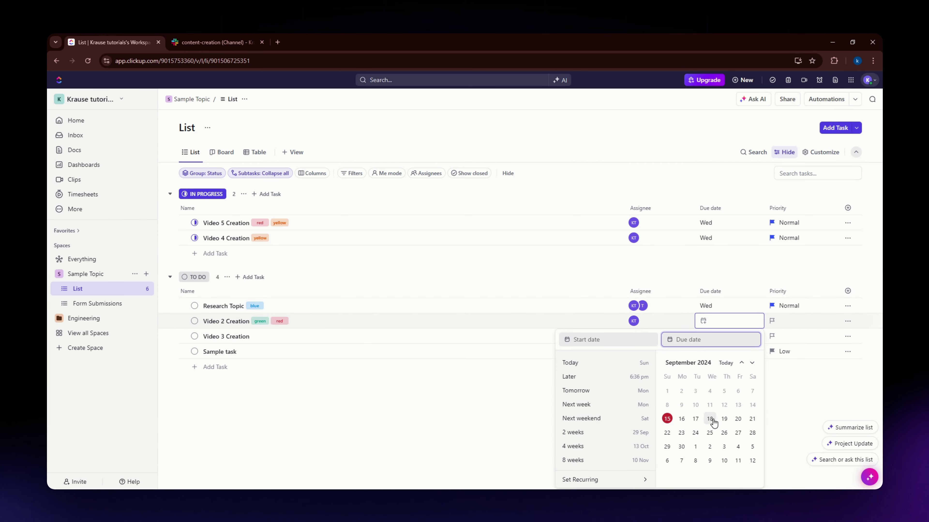
pyautogui.click(711, 419)
# Step: Set Video 2 Creation to Normal priority and Video 3 Creation to Urgent
pyautogui.click(828, 320)
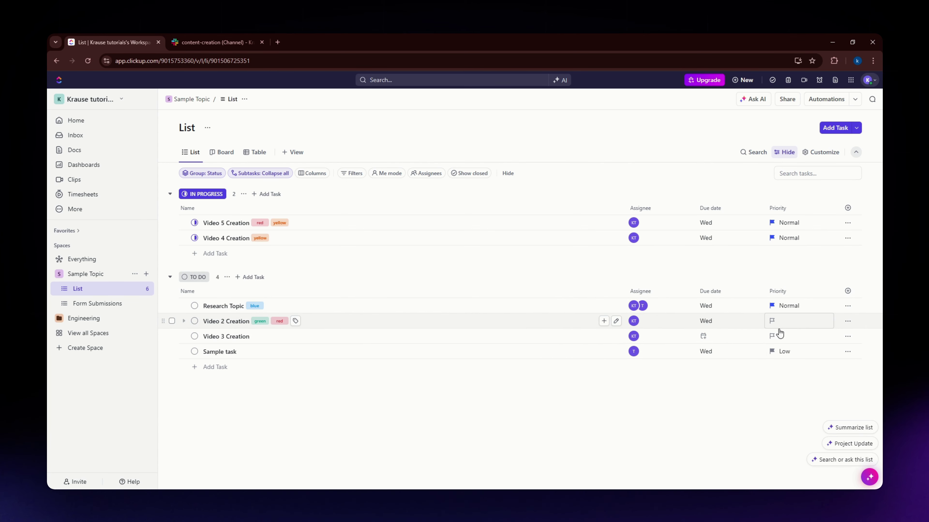
pyautogui.click(779, 327)
pyautogui.click(774, 338)
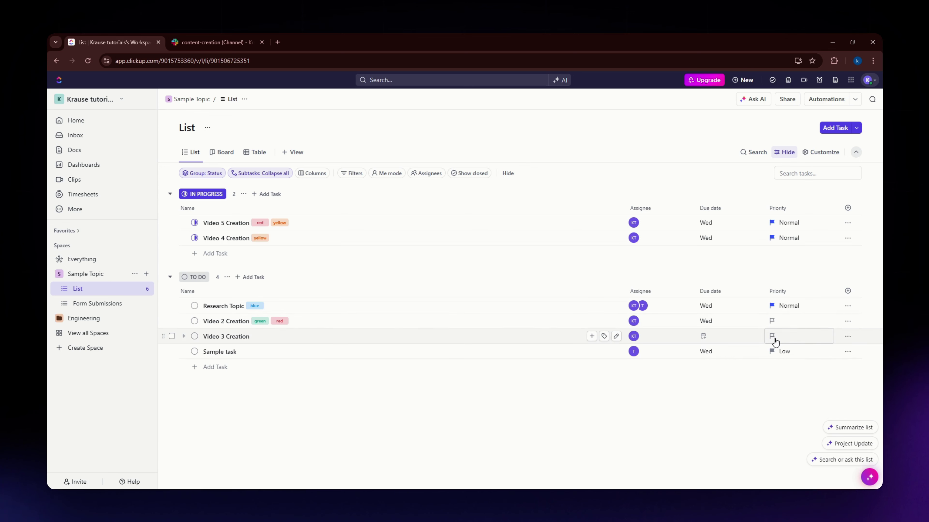
pyautogui.click(781, 337)
pyautogui.click(786, 363)
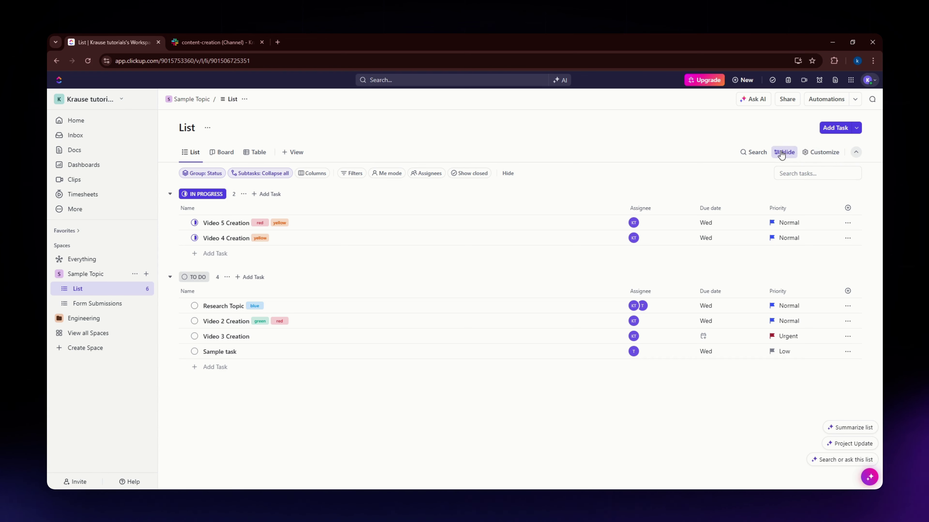
# Step: Show the list view's Export view options from the Customize view panel
pyautogui.click(820, 155)
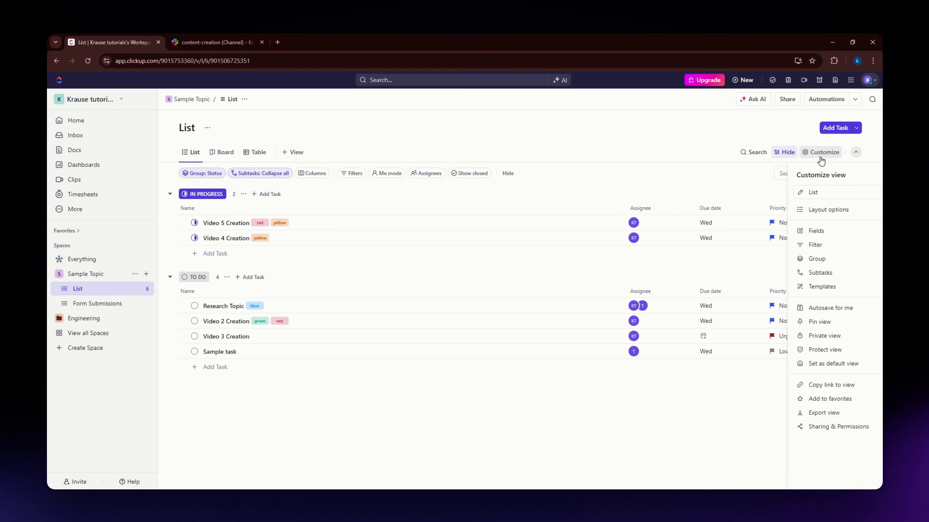
pyautogui.moveTo(811, 305)
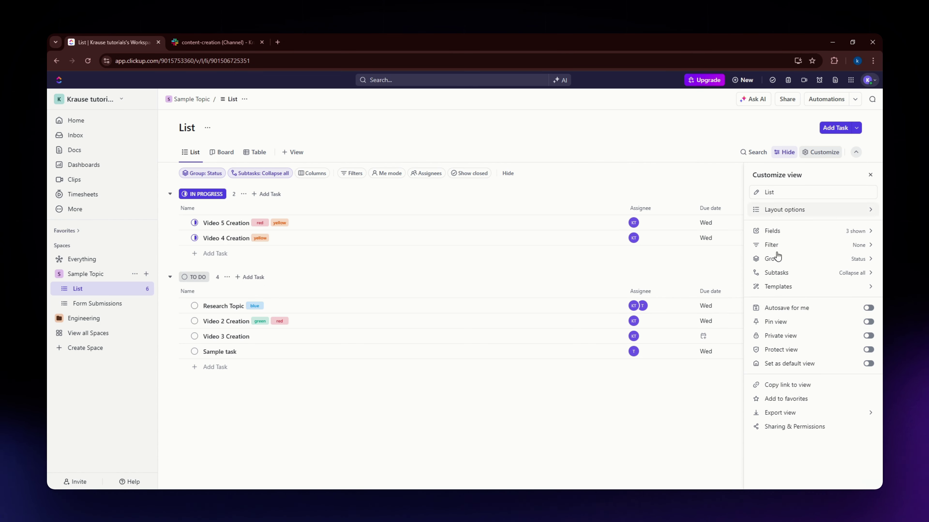
pyautogui.click(783, 416)
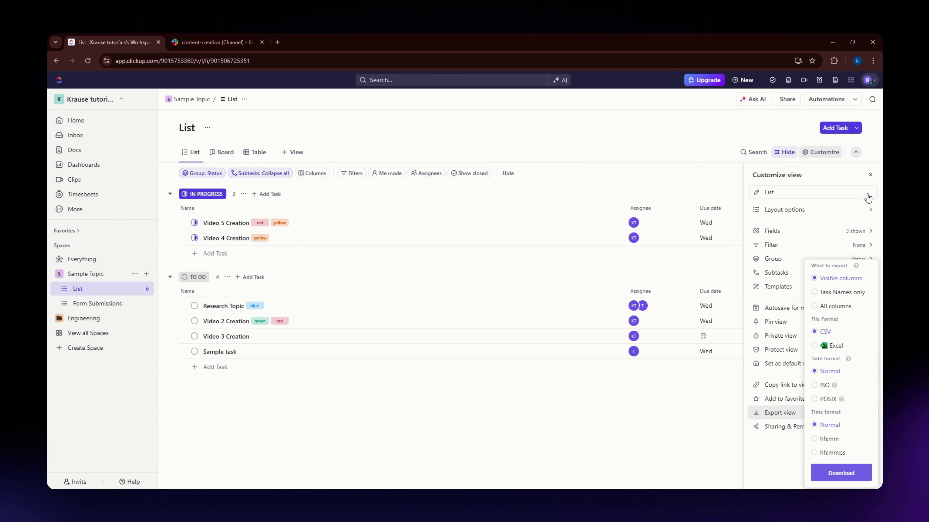
pyautogui.click(878, 353)
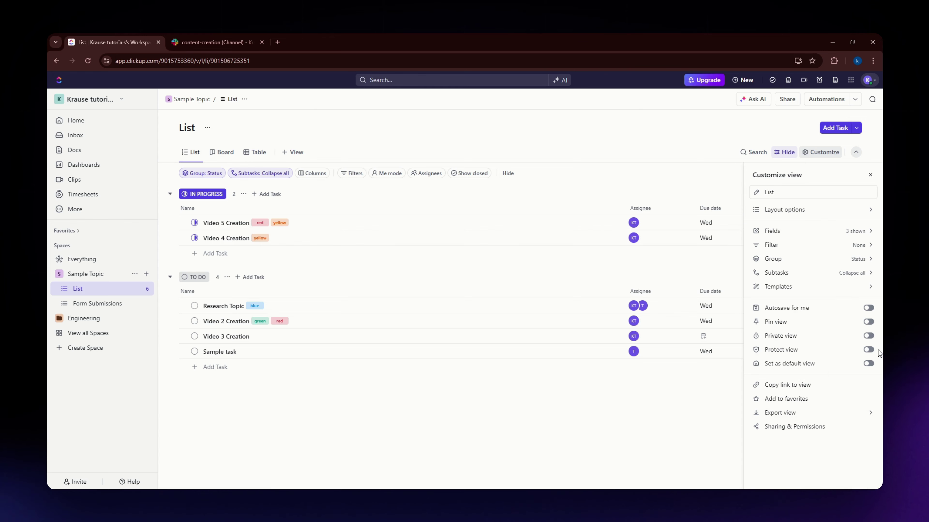
pyautogui.click(783, 413)
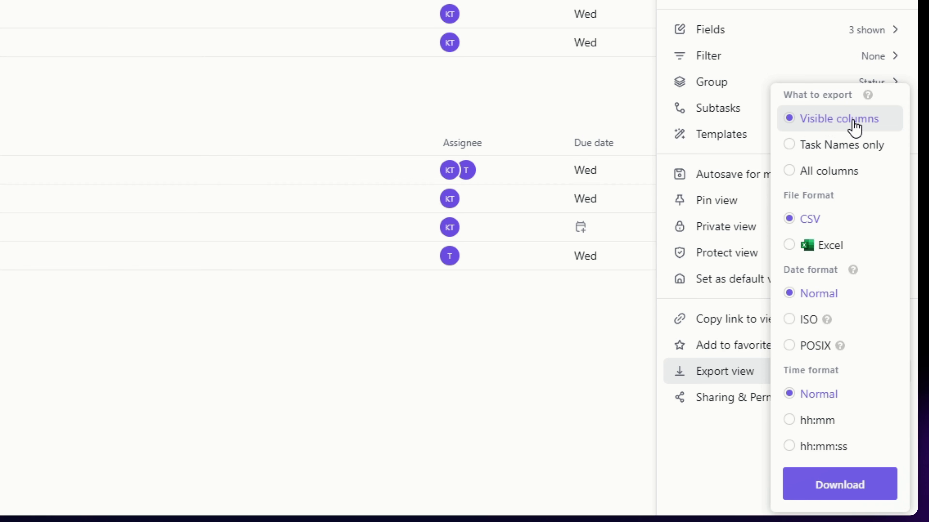
# Step: Export the list's visible columns as an Excel file and download it
pyautogui.click(834, 182)
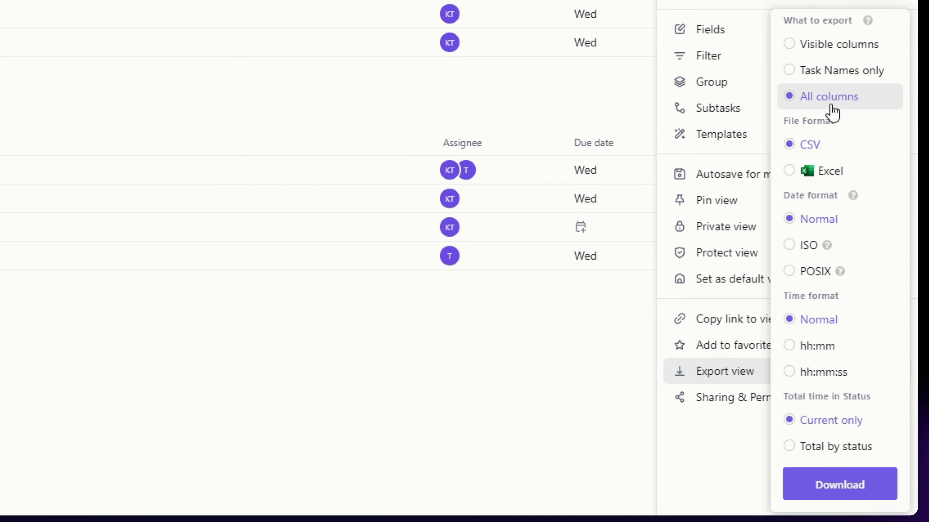
pyautogui.click(838, 47)
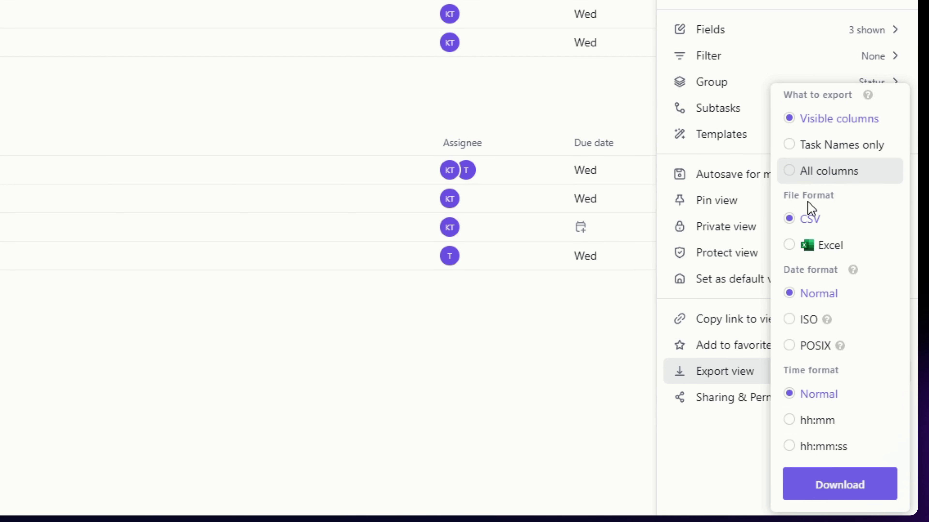
pyautogui.click(795, 250)
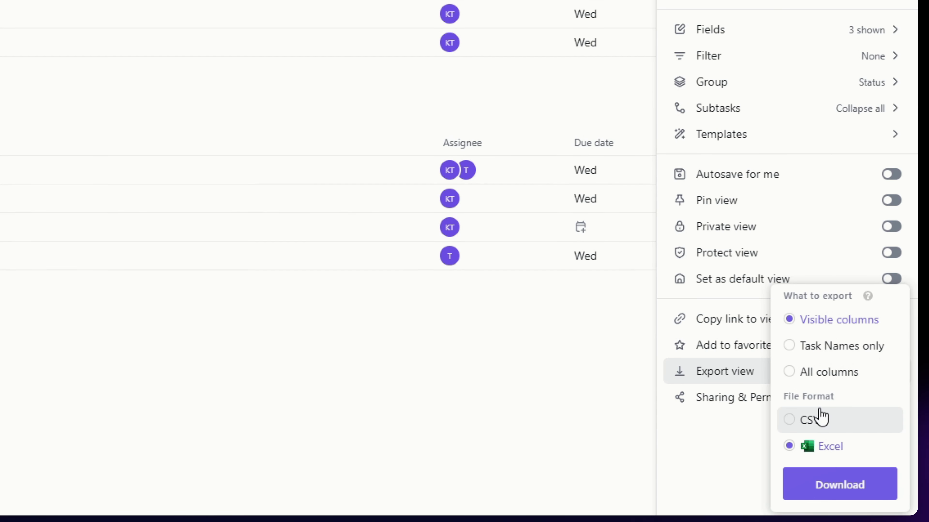
pyautogui.click(810, 419)
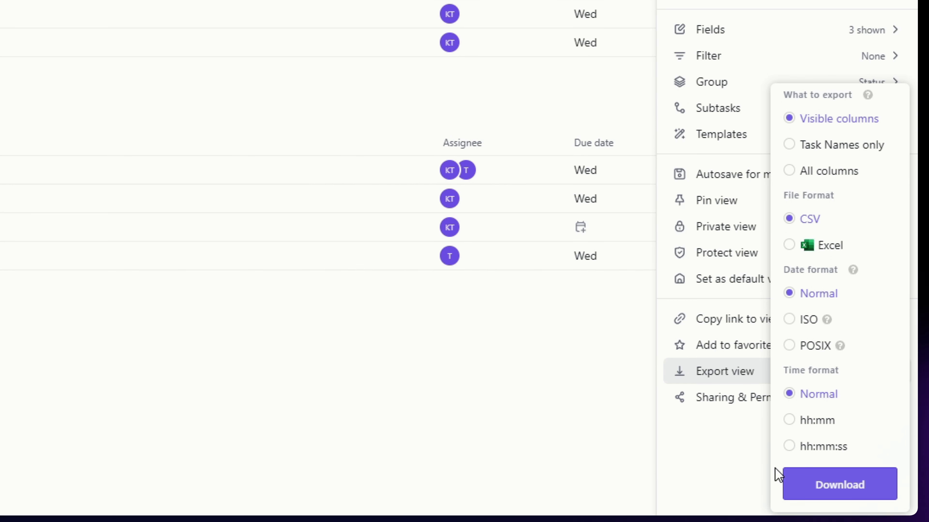
pyautogui.click(795, 248)
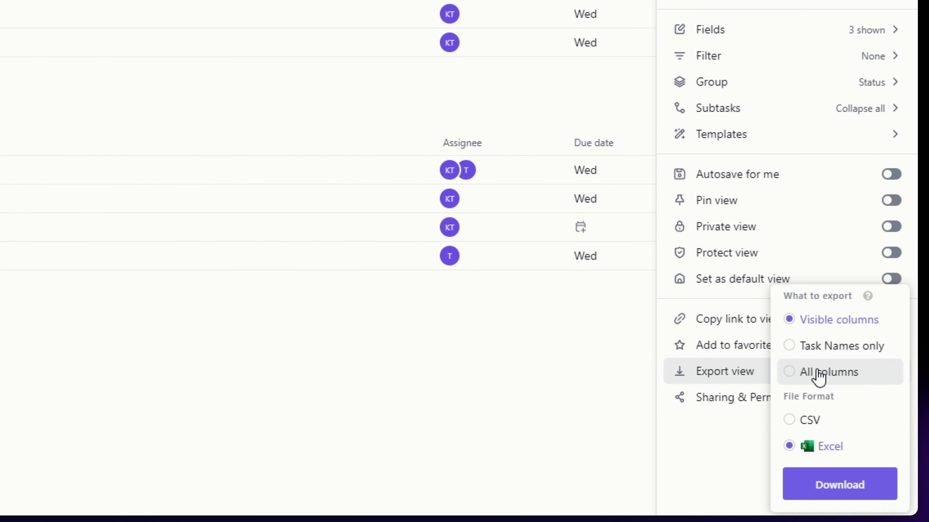
pyautogui.click(867, 496)
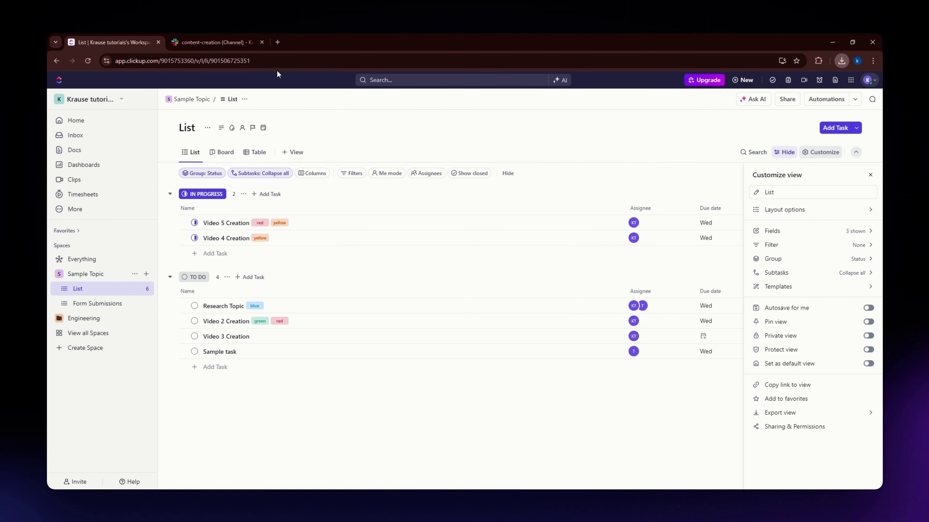
# Step: Inspect cells A4 and B4 and the Due Date and Priority columns, then return to ClickUp
pyautogui.click(88, 209)
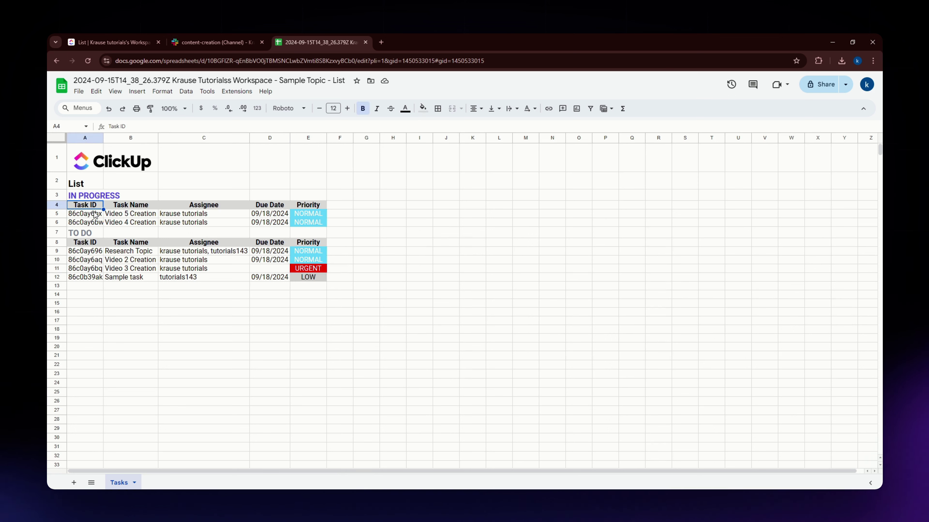
pyautogui.click(143, 208)
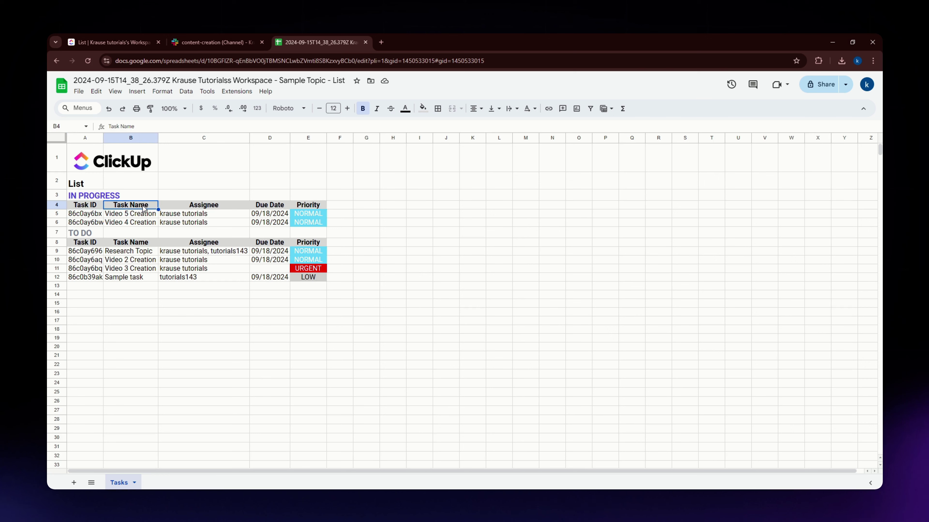
pyautogui.click(266, 137)
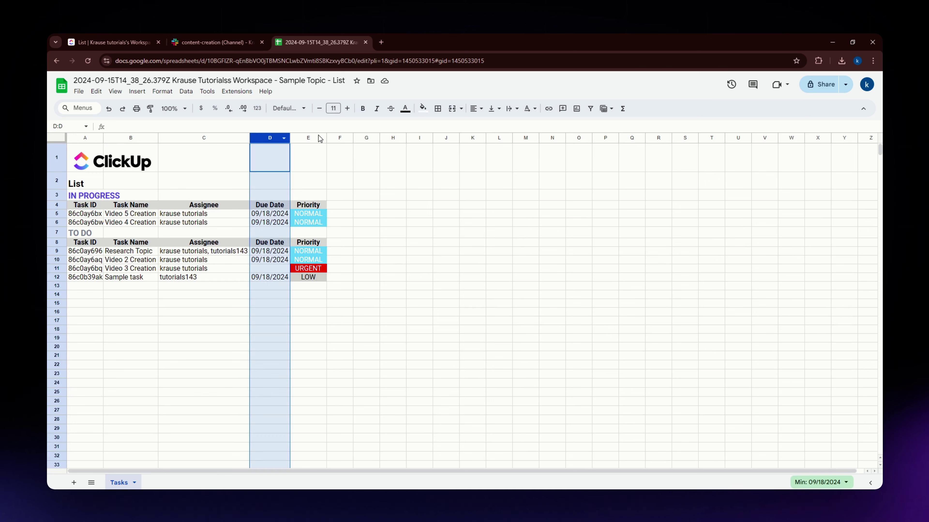
pyautogui.click(306, 138)
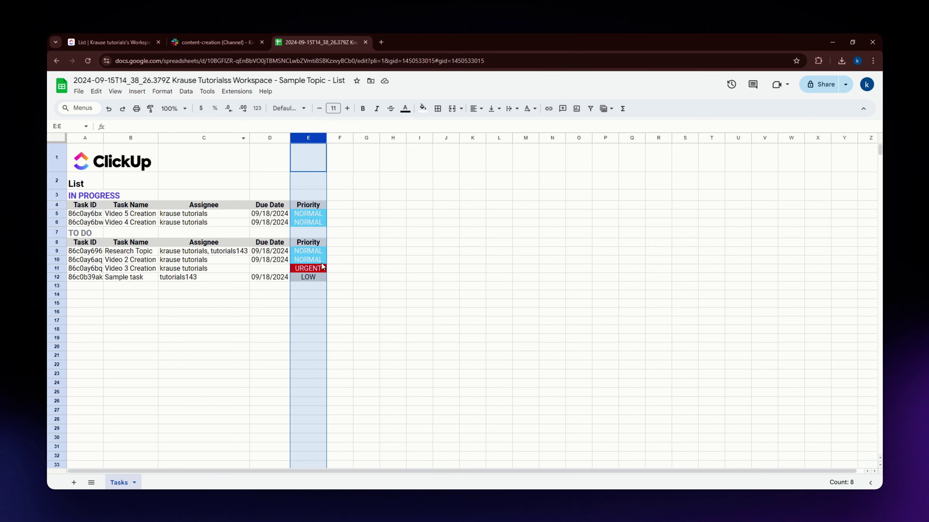
pyautogui.click(146, 44)
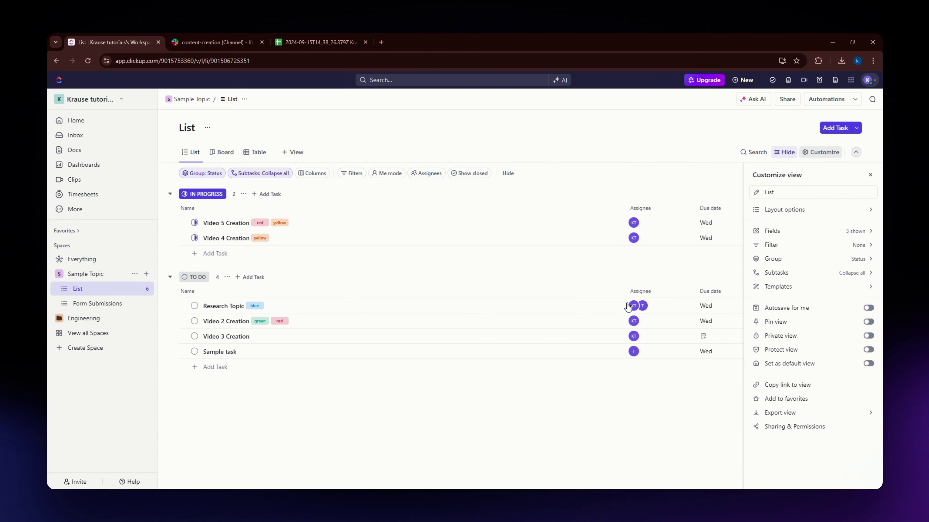
# Step: Reopen the Customize panel's Export view options, then go back to the Google Sheets export
pyautogui.click(870, 175)
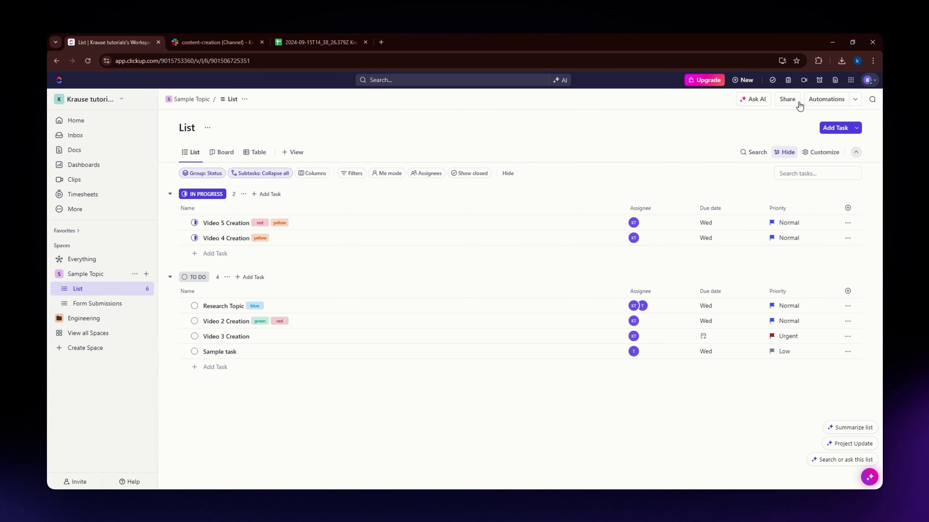
pyautogui.click(823, 151)
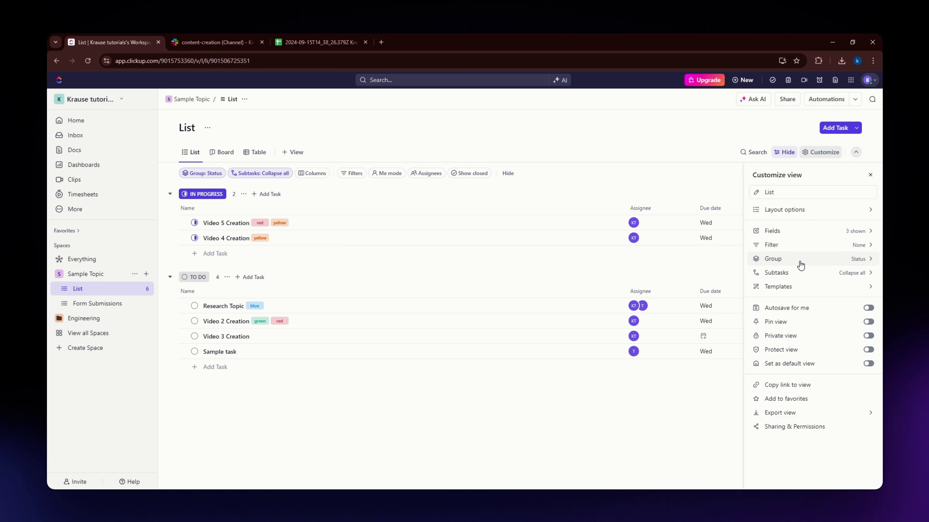
pyautogui.click(786, 413)
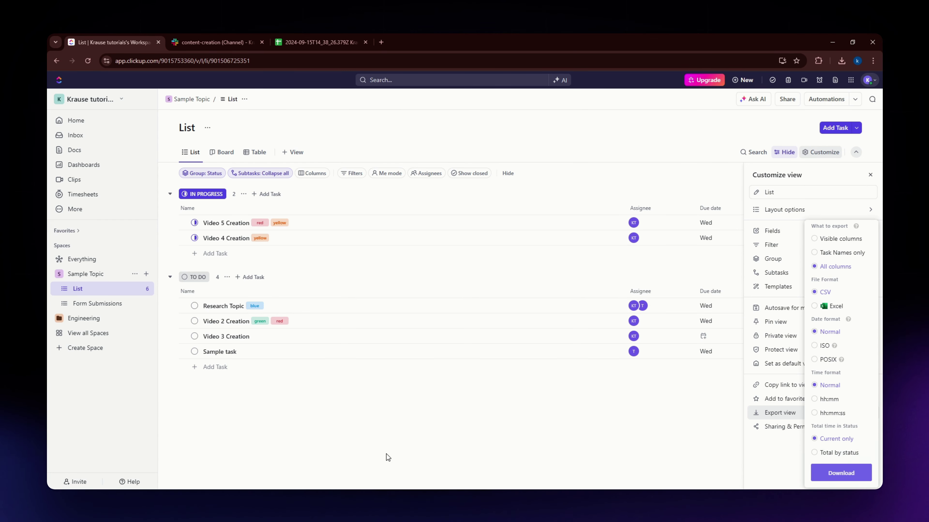
pyautogui.click(319, 43)
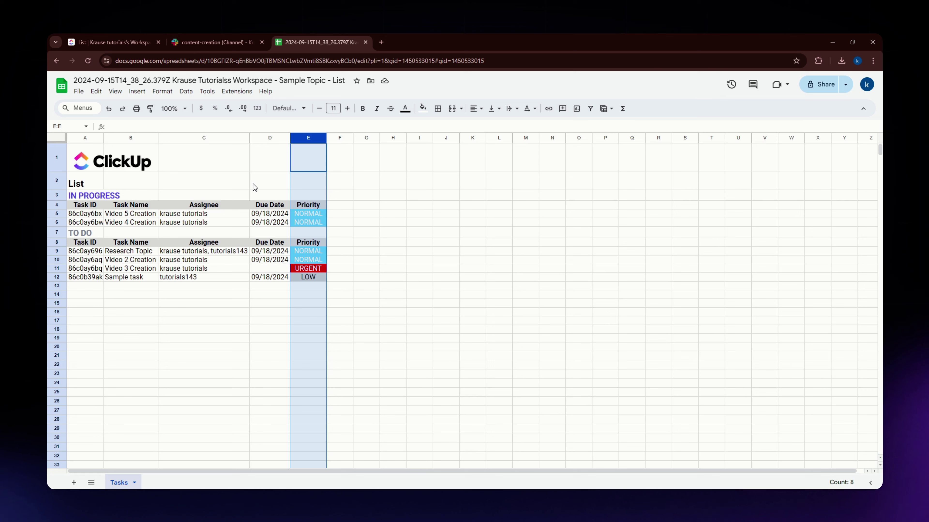
pyautogui.click(318, 296)
pyautogui.click(303, 269)
pyautogui.click(304, 251)
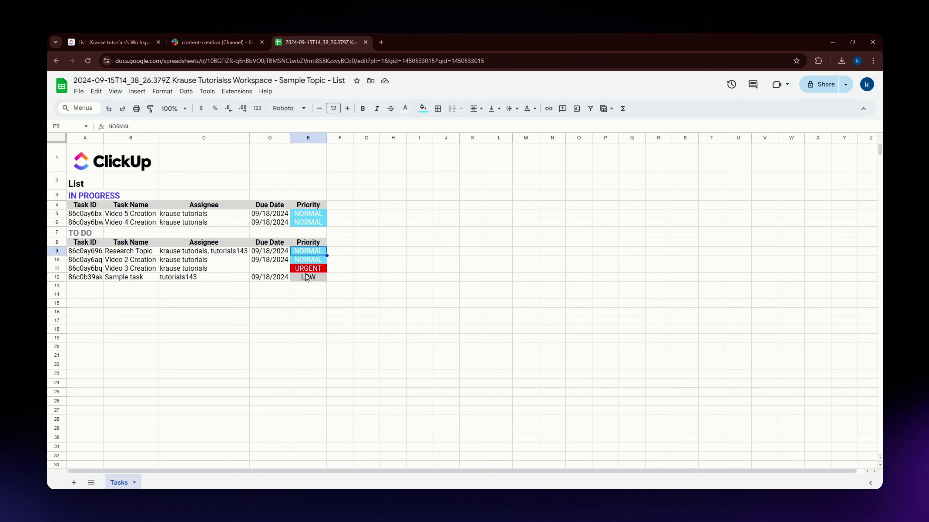
pyautogui.doubleClick(271, 174)
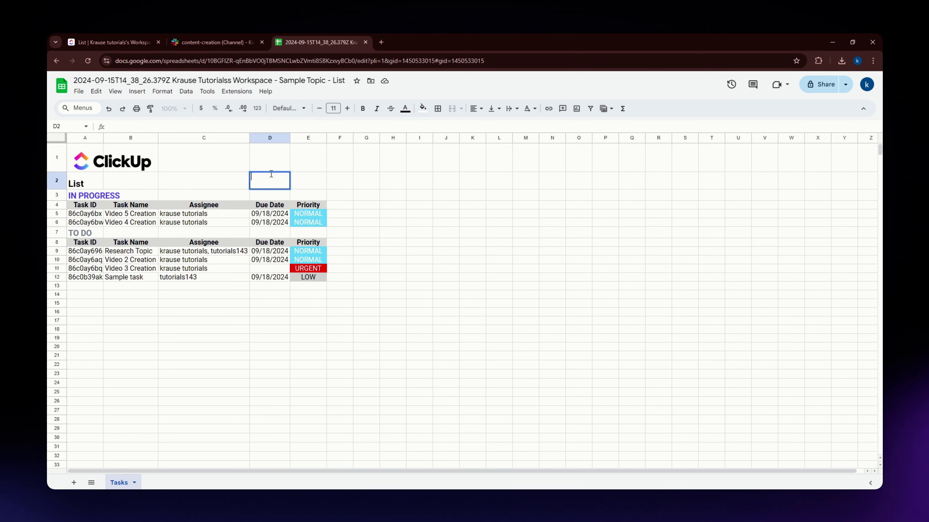